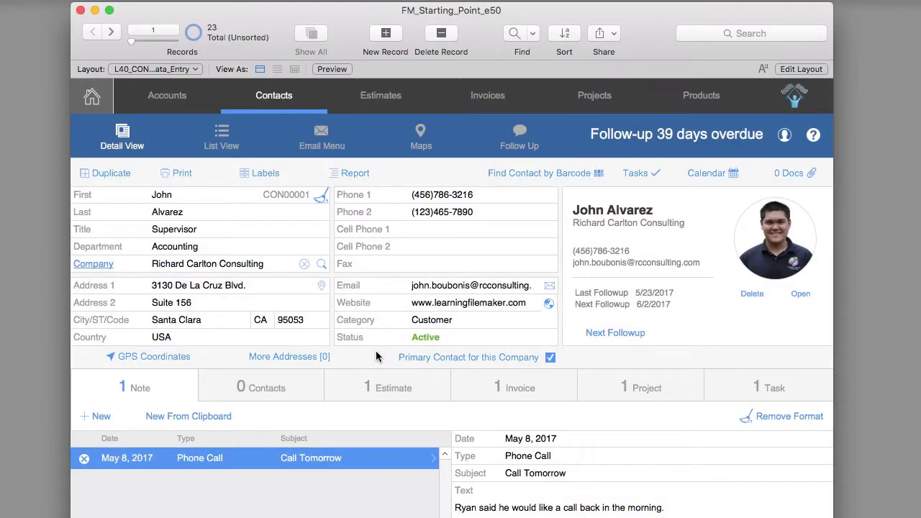
# Show the Contacts map listing each contact's latitude, longitude and status beside its pin
pyautogui.click(419, 139)
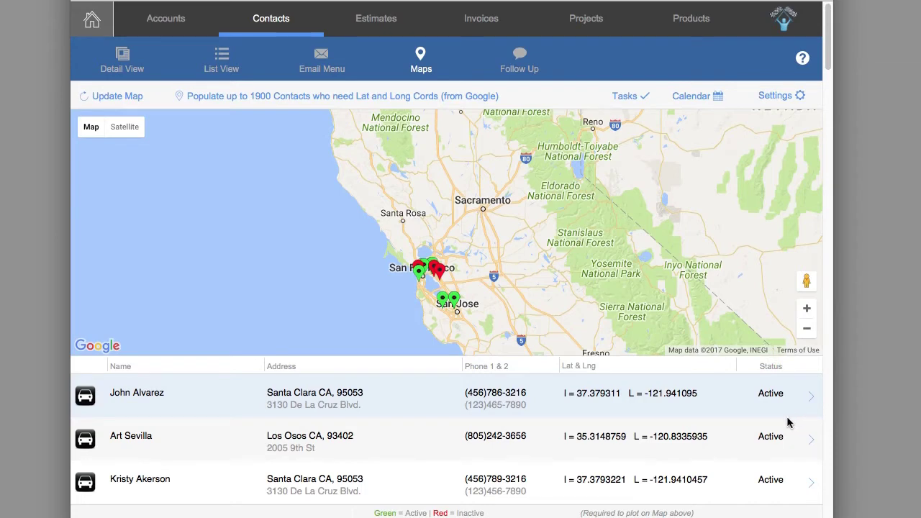
# Change the first contact's Status from Active to Inactive in Detail View, then return to Maps
pyautogui.click(109, 61)
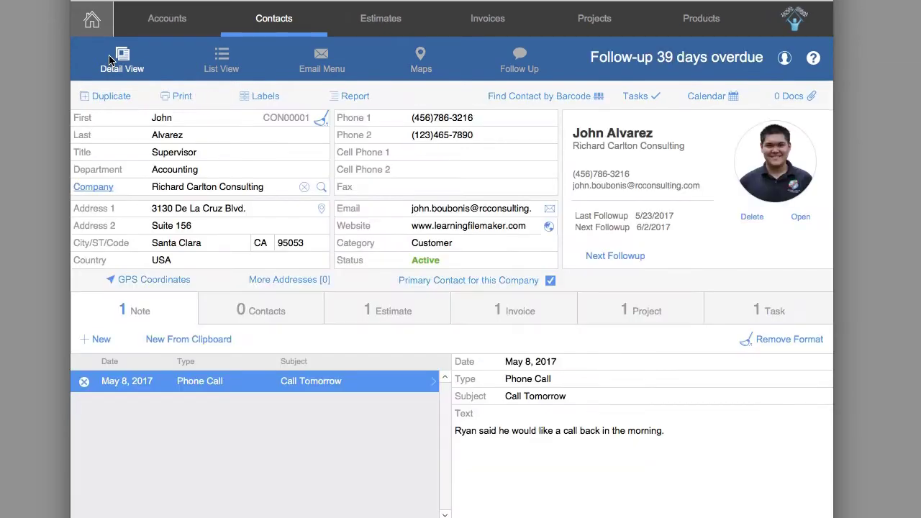
pyautogui.click(457, 260)
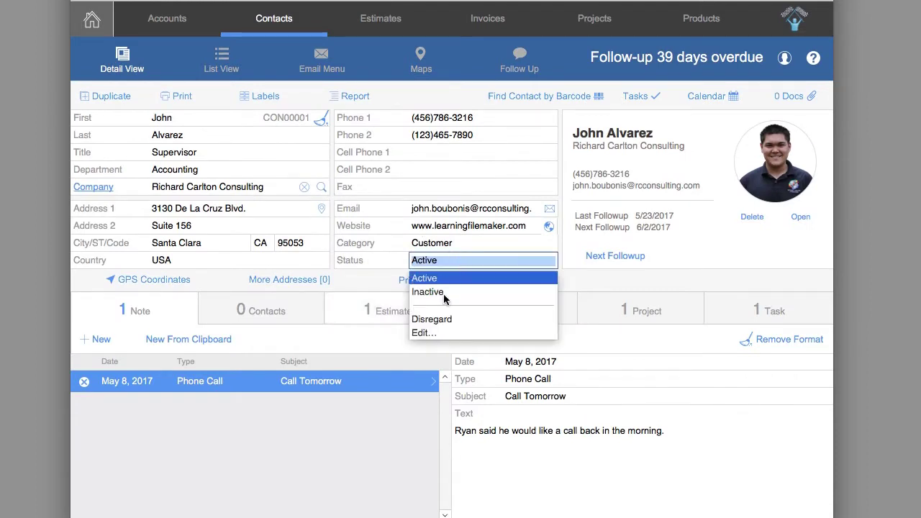
pyautogui.click(444, 285)
pyautogui.write('Inactive')
pyautogui.press('Tab')
pyautogui.press('Escape')
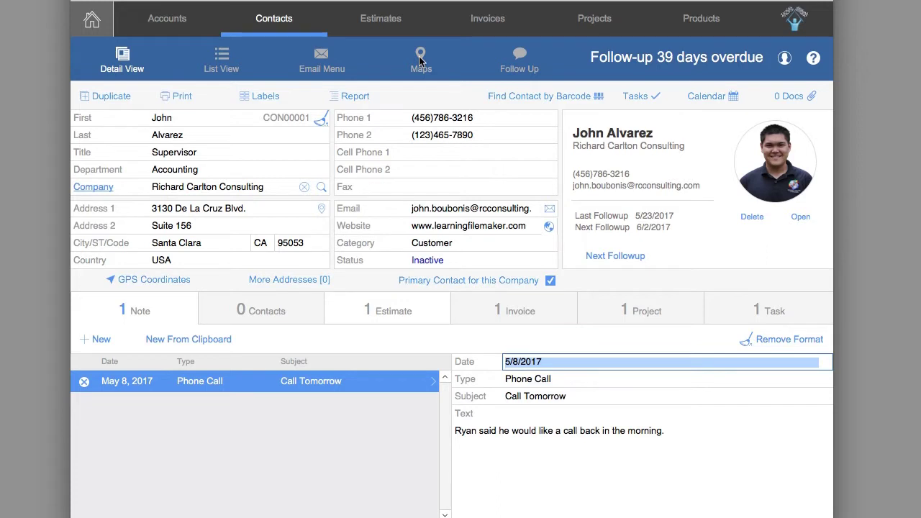
pyautogui.click(419, 57)
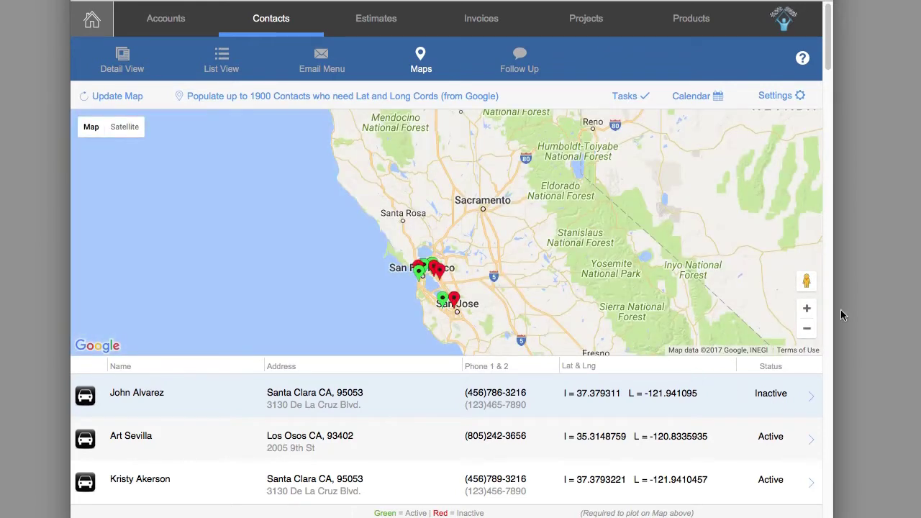
# Zoom the map in five levels and pan to the red pin near Santa Clara and North San Jose
pyautogui.click(806, 308)
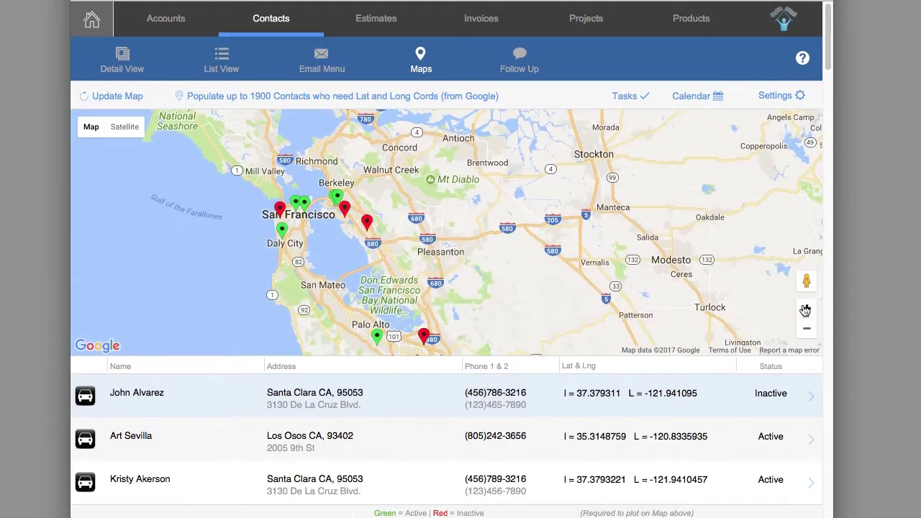
pyautogui.click(806, 308)
pyautogui.click(807, 307)
pyautogui.moveTo(417, 223); pyautogui.dragTo(433, 127)
pyautogui.moveTo(562, 278); pyautogui.dragTo(518, 212)
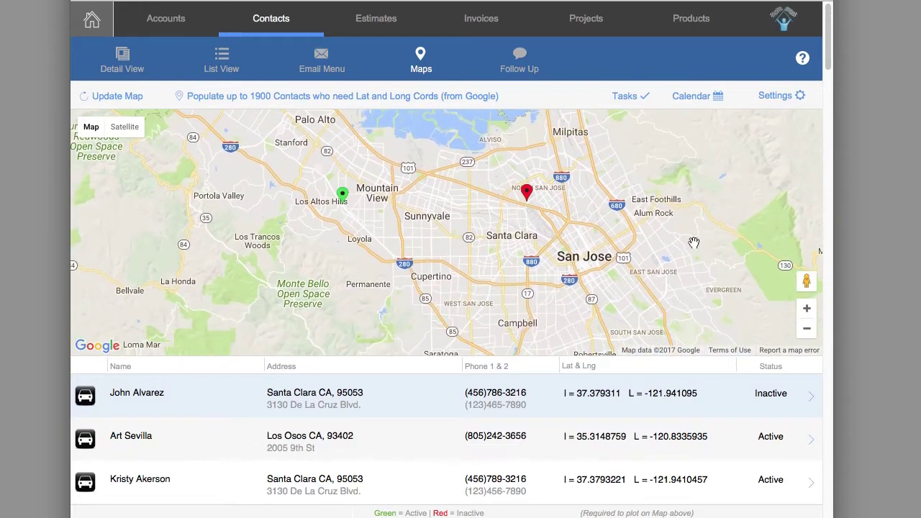
pyautogui.click(807, 308)
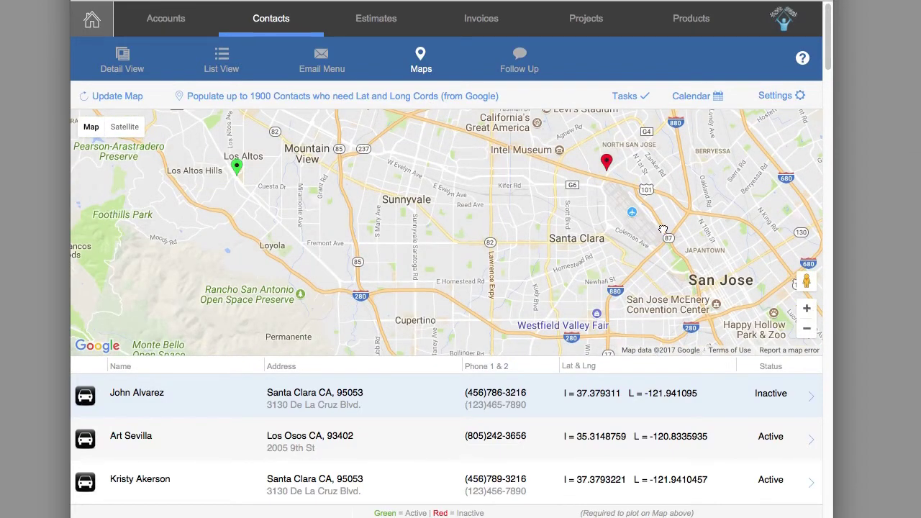
pyautogui.moveTo(662, 229); pyautogui.dragTo(696, 300)
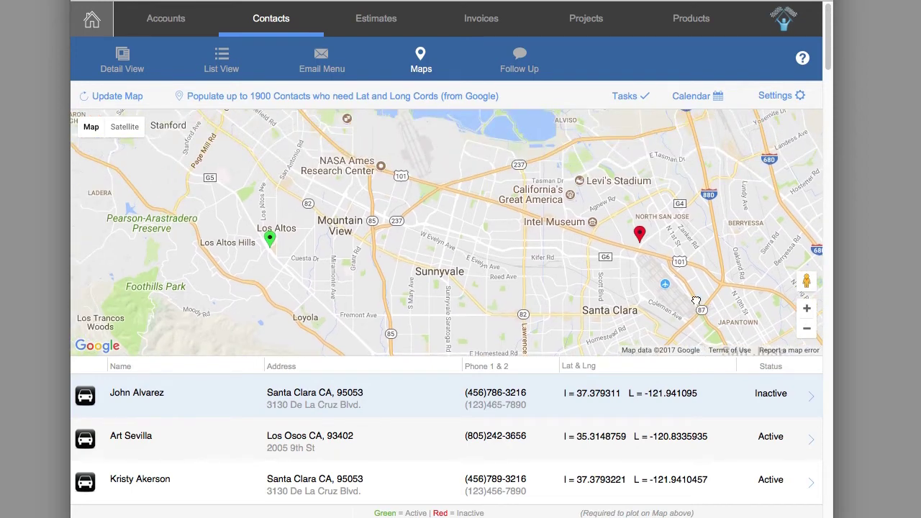
pyautogui.click(806, 308)
pyautogui.moveTo(729, 283)
pyautogui.mouseDown()
pyautogui.moveTo(529, 281)
pyautogui.moveTo(590, 260)
pyautogui.mouseUp()
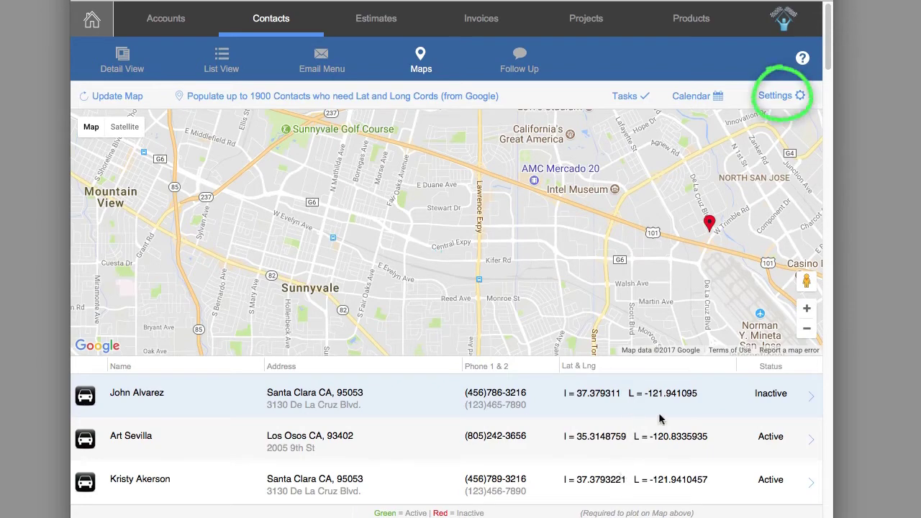
# Raise Max Records Viewable from 15 to 50 in the map preferences
pyautogui.click(771, 101)
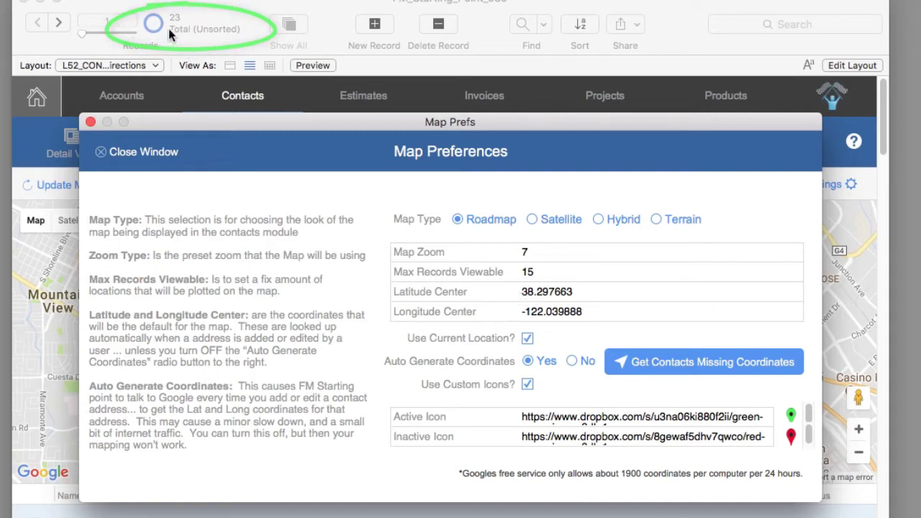
pyautogui.click(534, 275)
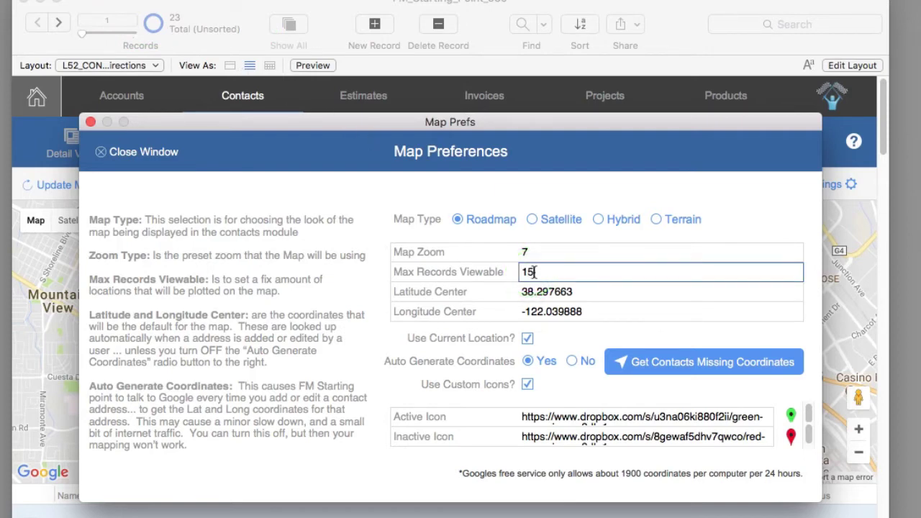
pyautogui.tripleClick(533, 271)
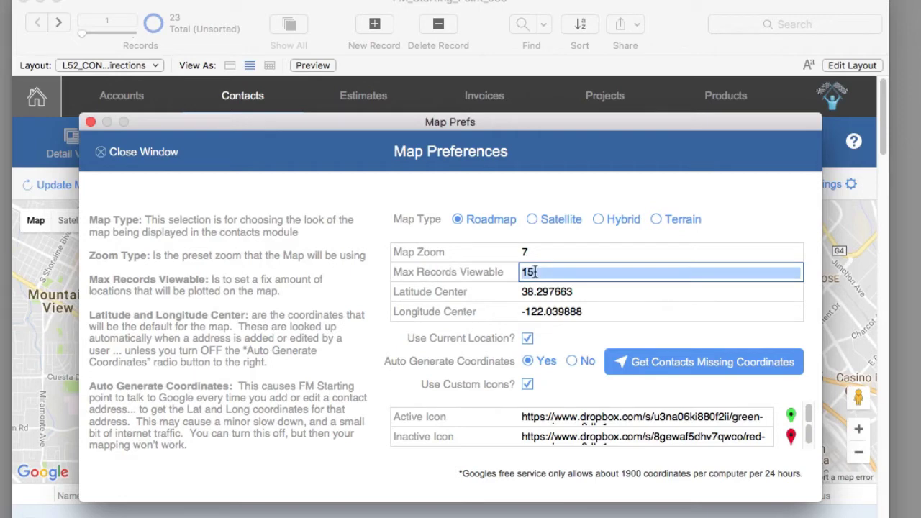
pyautogui.write('20')
pyautogui.press('BackSpace')
pyautogui.press('BackSpace')
pyautogui.write('50')
pyautogui.click(498, 276)
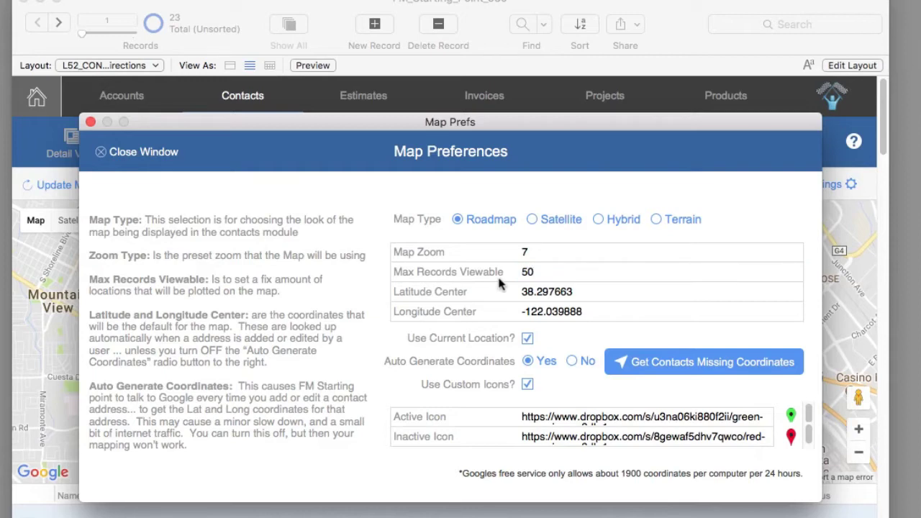
# Look over the active pin icon choices without changing them, then close the map preferences
pyautogui.click(671, 420)
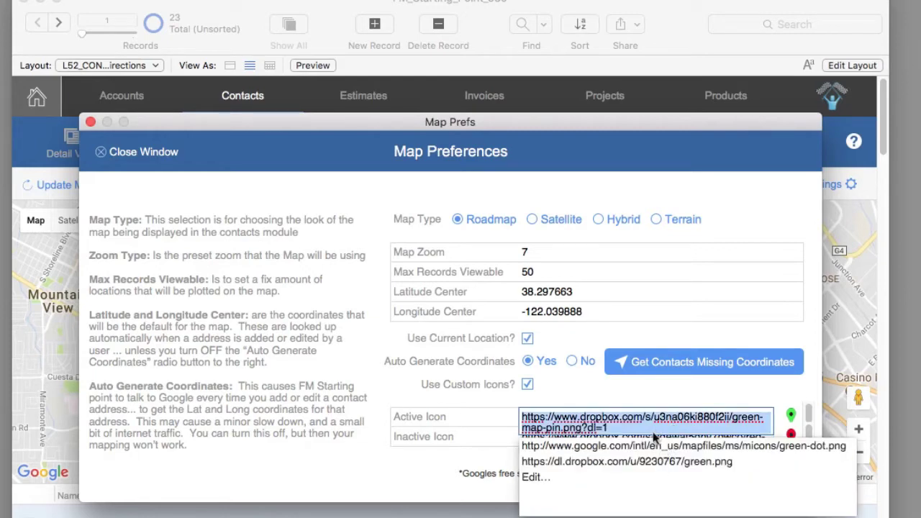
pyautogui.click(649, 397)
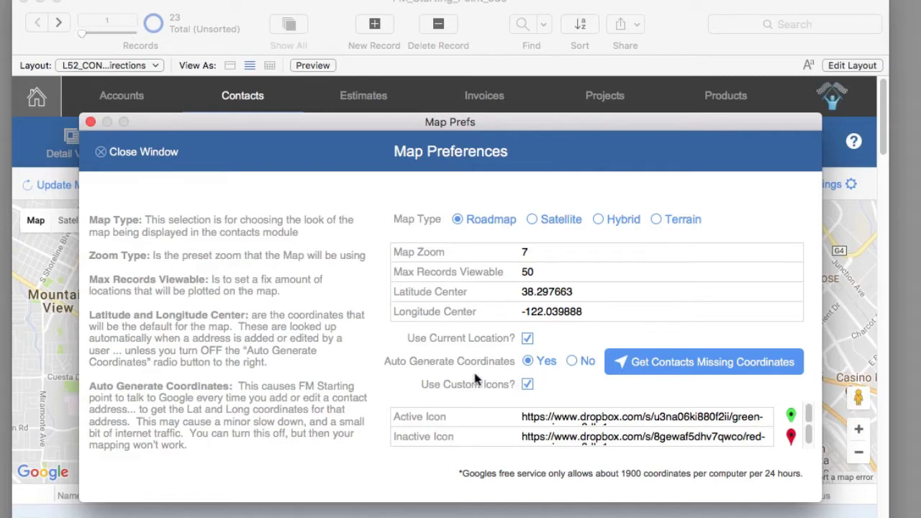
pyautogui.click(160, 156)
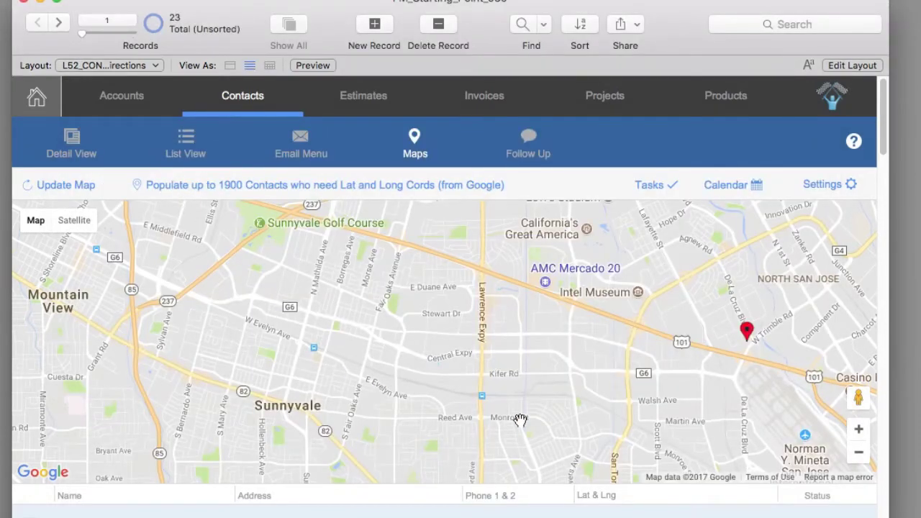
pyautogui.click(74, 136)
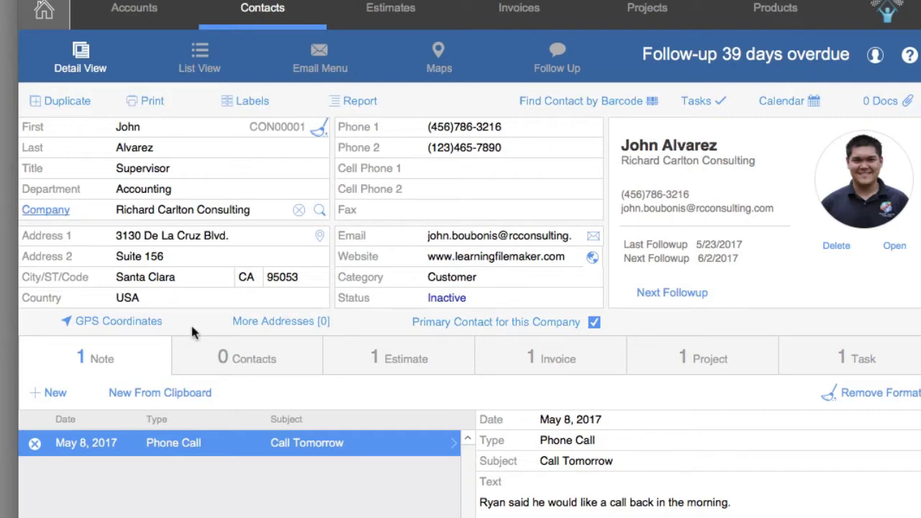
pyautogui.click(145, 324)
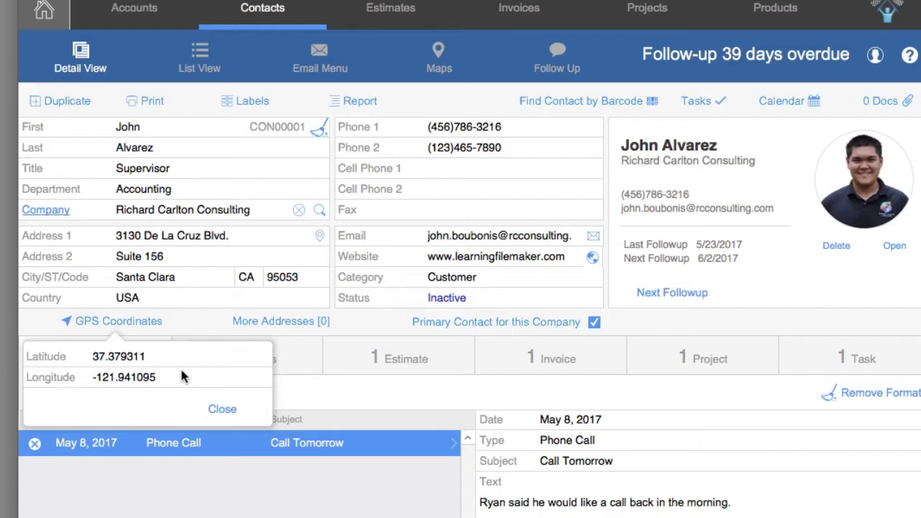
# Dismiss the coordinates popover, return to the map, and reopen then close Map Preferences
pyautogui.click(440, 57)
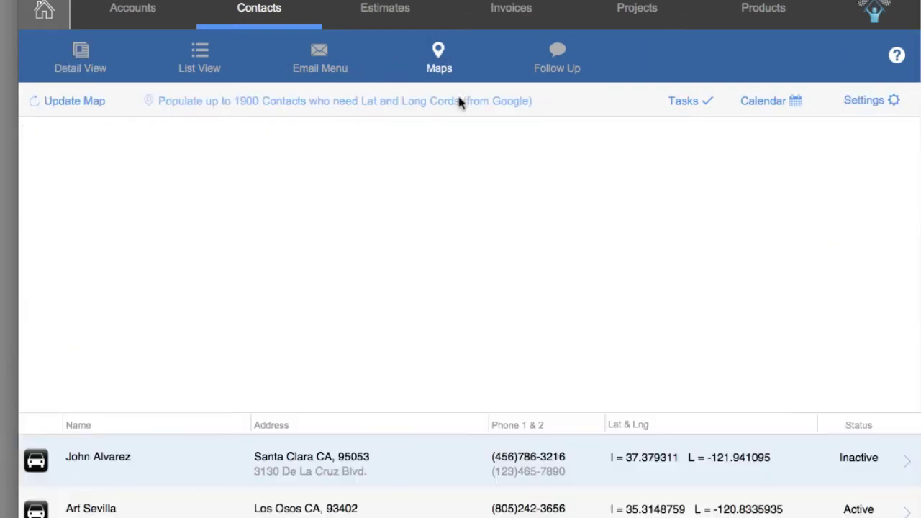
pyautogui.click(856, 101)
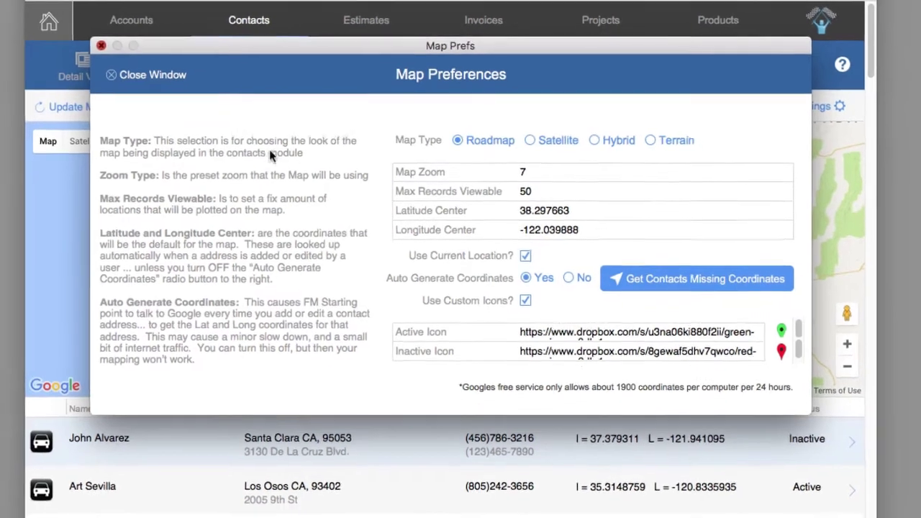
pyautogui.click(90, 48)
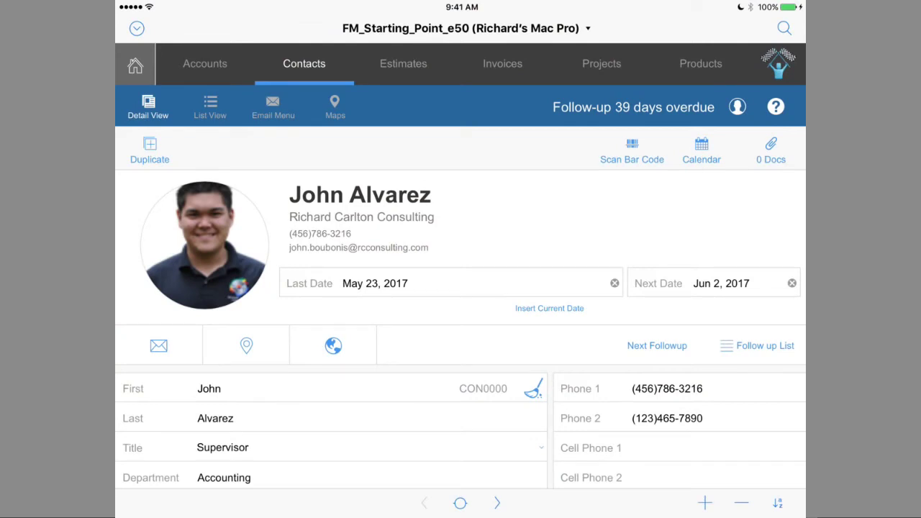
# On the iPad, show the contacts map, scroll to the next contact, and request directions to it
pyautogui.click(334, 107)
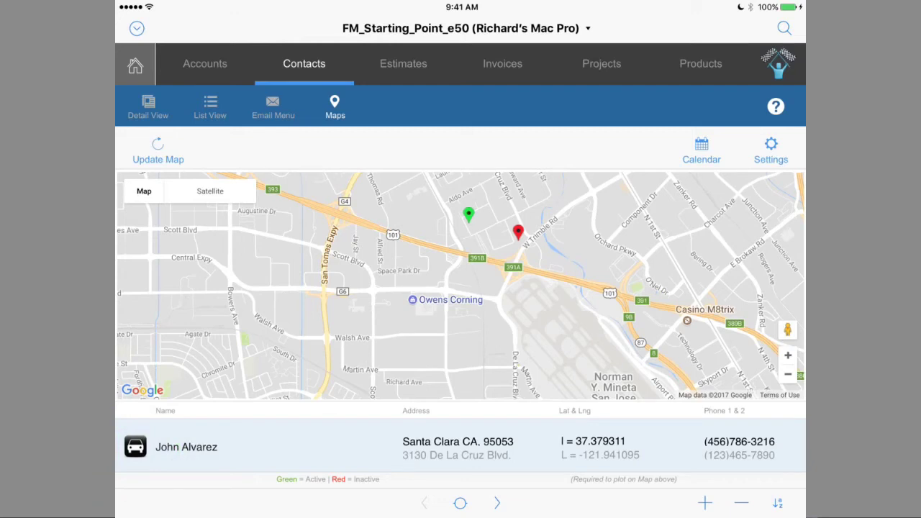
pyautogui.scroll(-3, 460, 446)
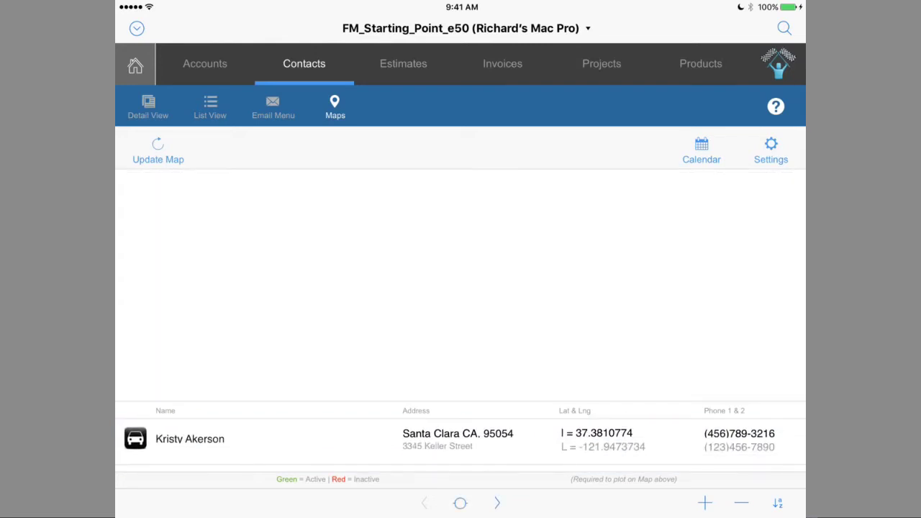
pyautogui.click(136, 438)
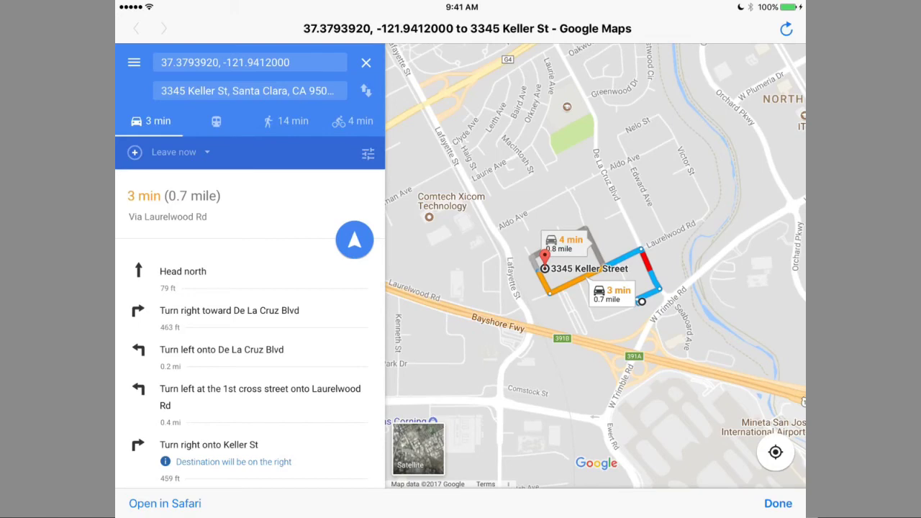
# Scroll through the 0.7-mile route's steps via De La Cruz Blvd, Laurelwood Rd and Keller St
pyautogui.scroll(-3, 248, 364)
pyautogui.scroll(3, 248, 363)
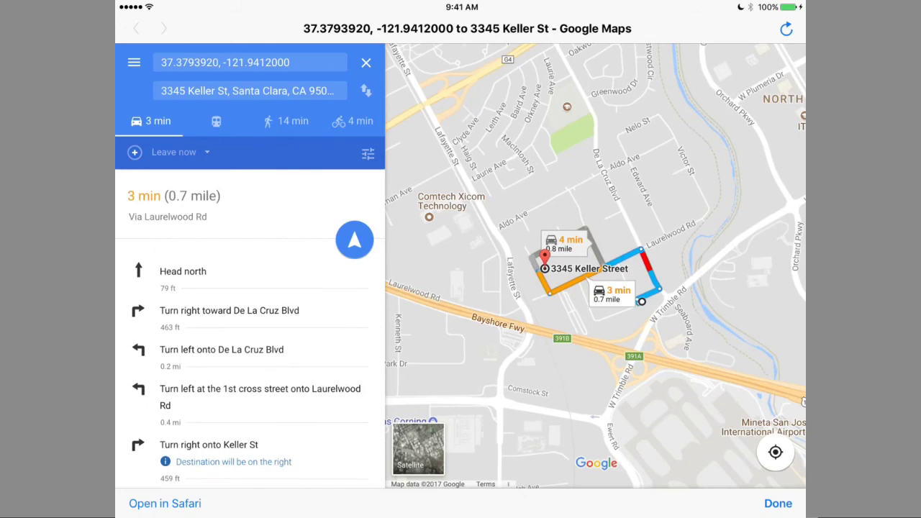